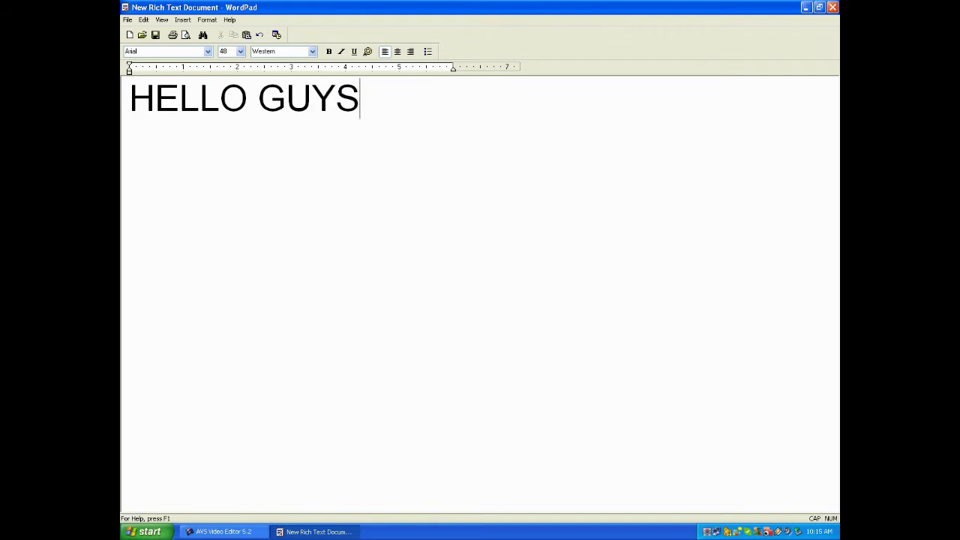
- Continue the greeting with "TODAY IL SHOW YOU HOW TO MAKE HD AND FULL SCREEN VIDEOS ON AVS VIDEO EDITOR!!"
text(SHOW)
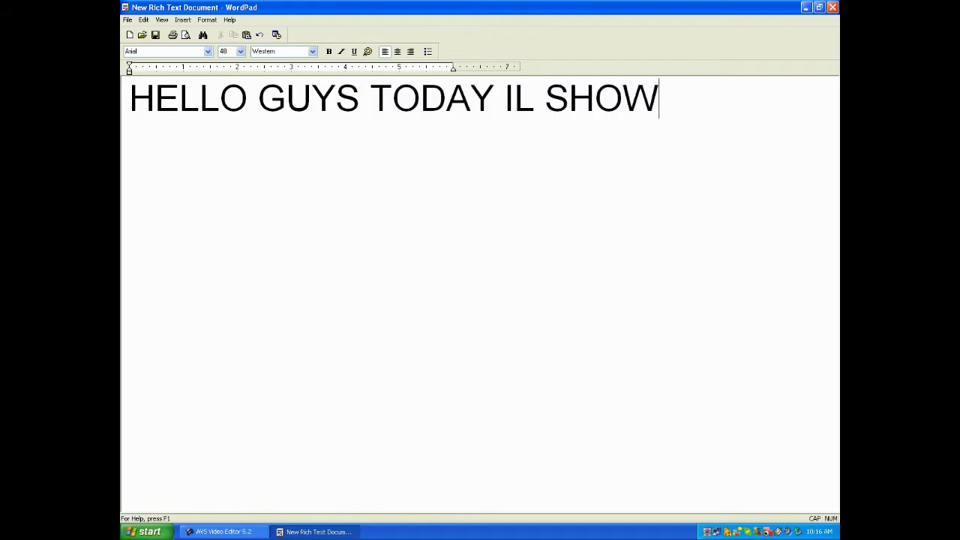
text( YOU HOW TO )
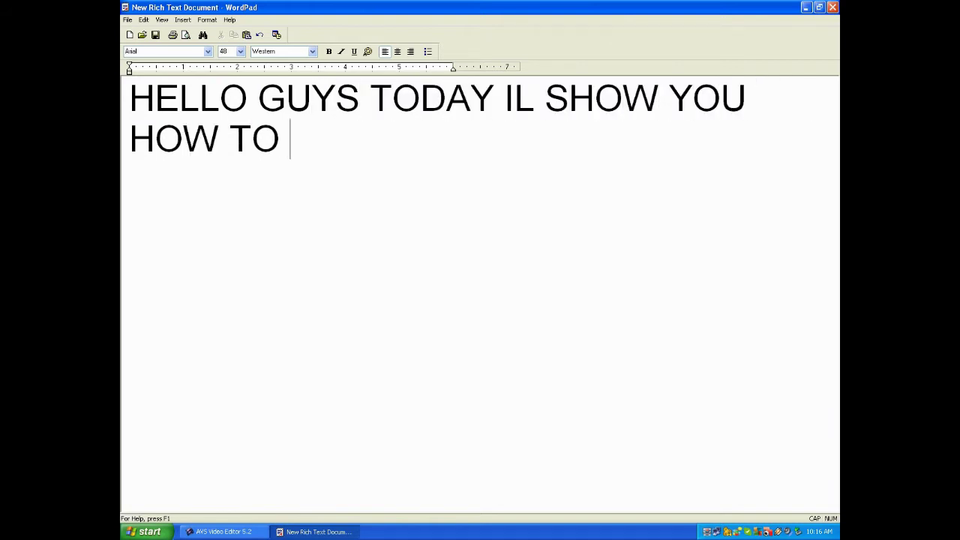
text(MAKE HD AND FU)
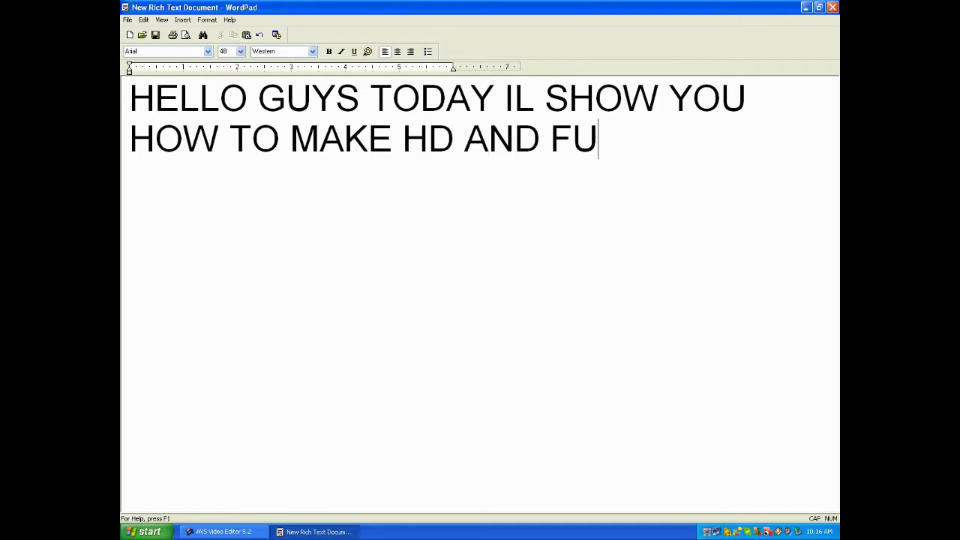
text(LL SCREEN VIDE)
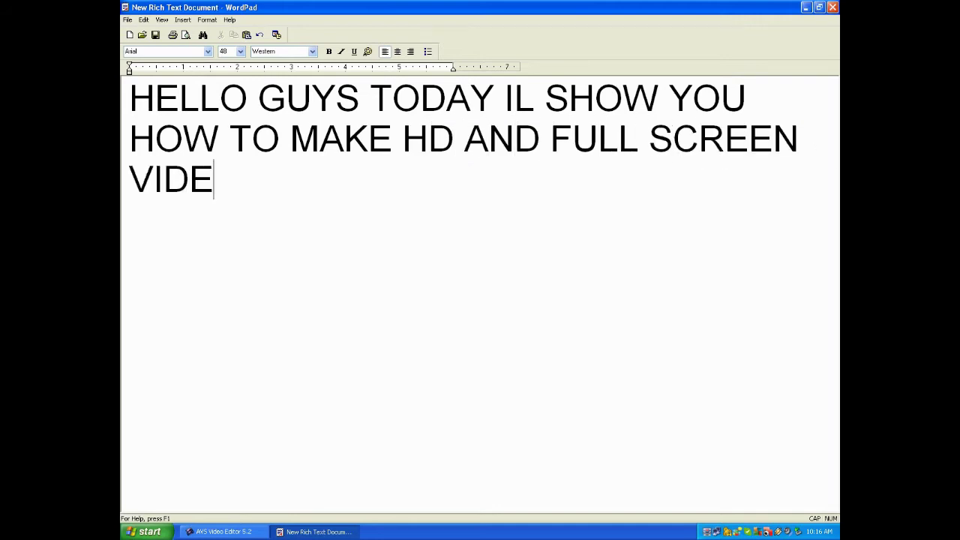
text(OS ON AVS VIDEO)
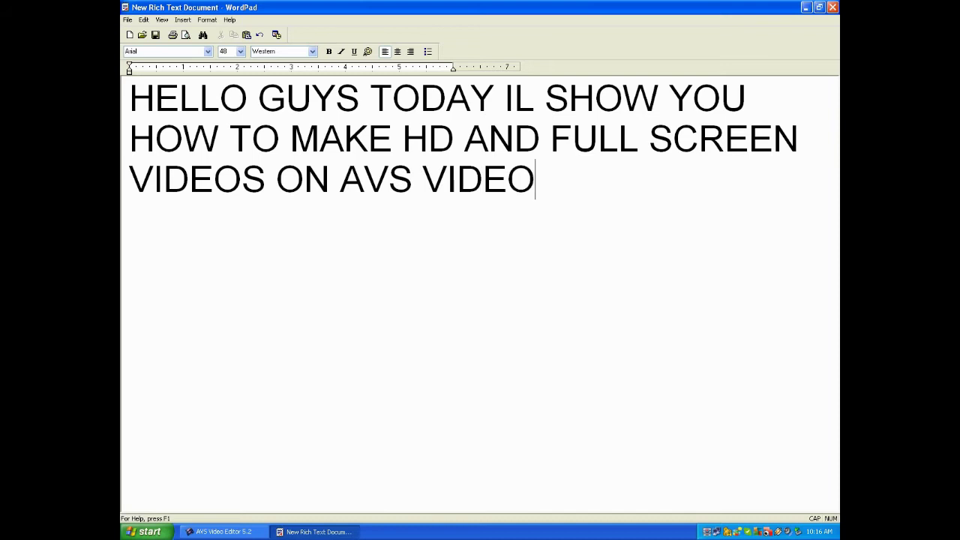
text( EDITOR!!)
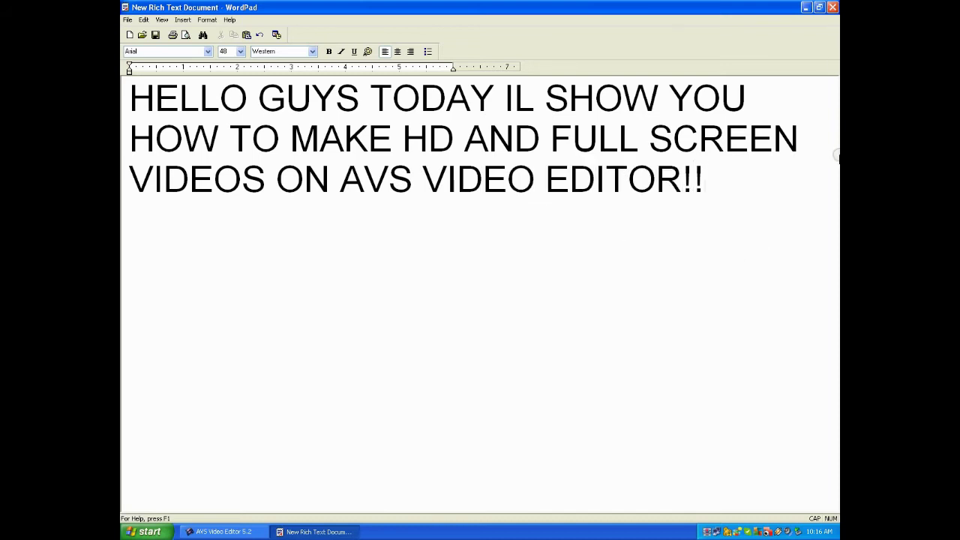
- Close the greeting document without saving its changes
triple_click(764, 180)
click(832, 7)
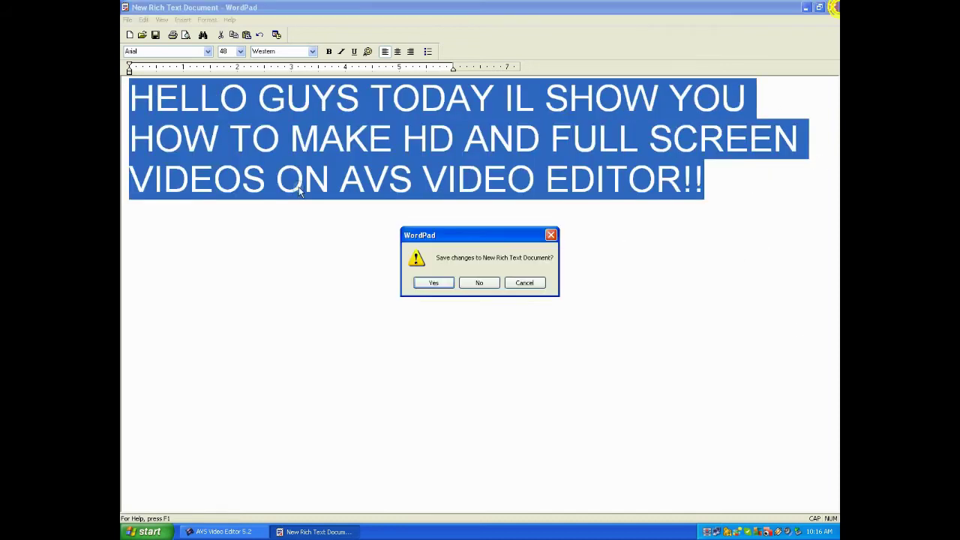
click(484, 283)
- Switch to AVS Video Editor, import the media file Picture 010 from the OT folder, and select its clip on the timeline
click(240, 529)
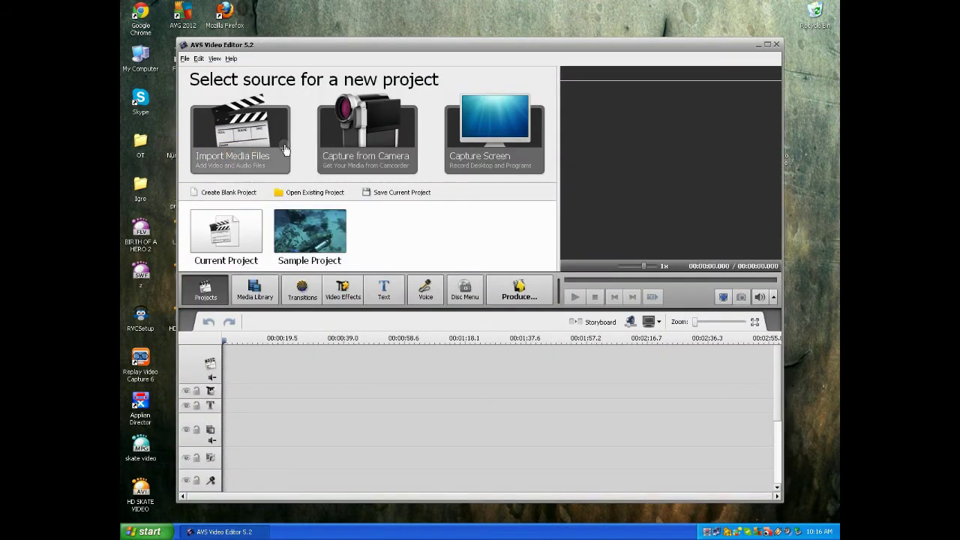
click(256, 132)
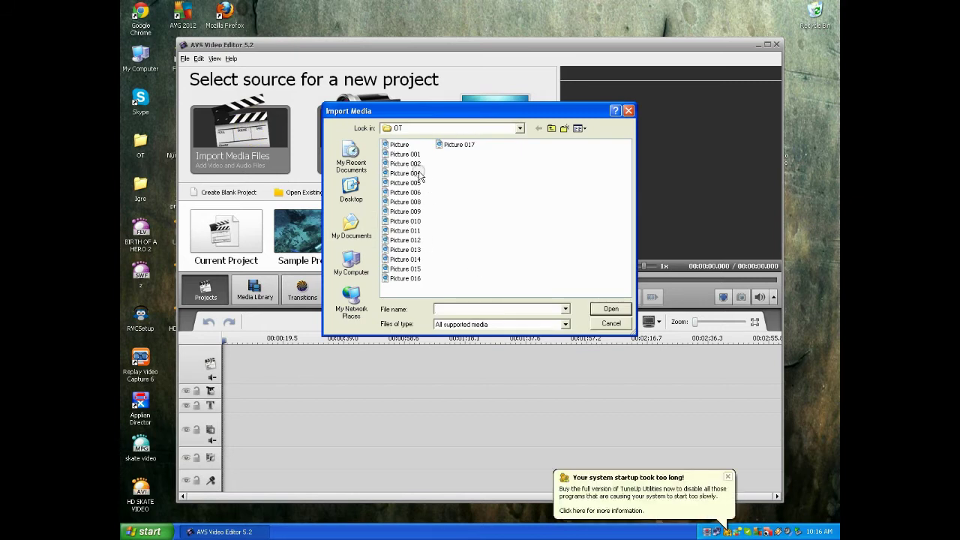
click(412, 221)
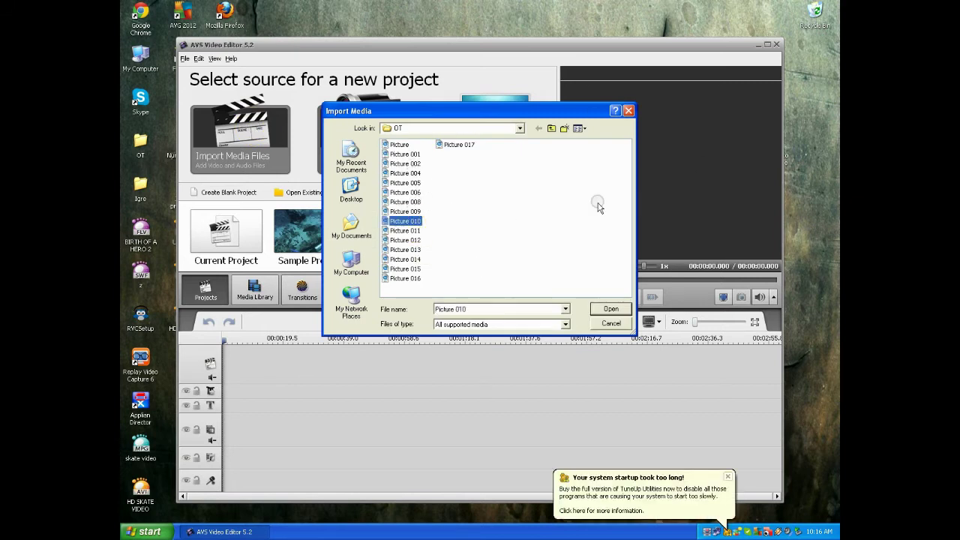
click(610, 308)
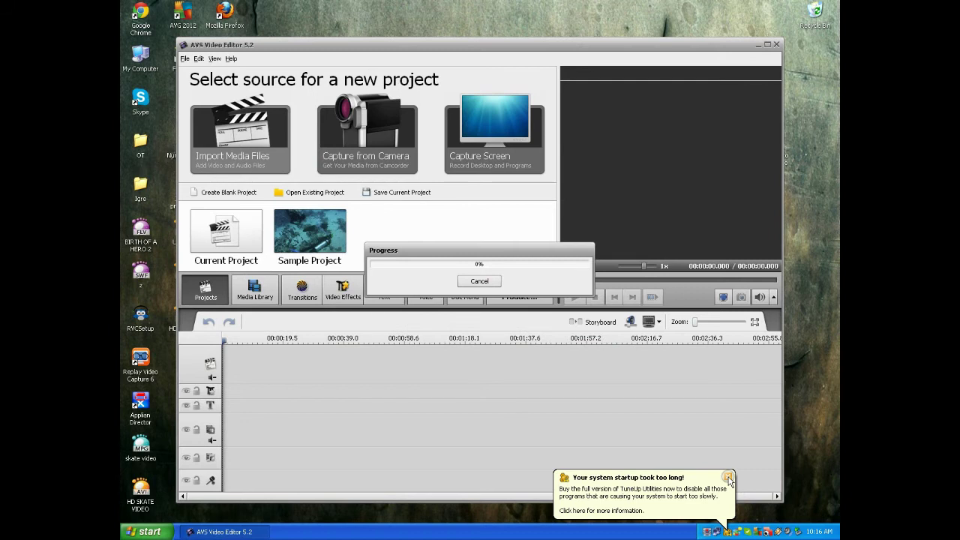
click(728, 478)
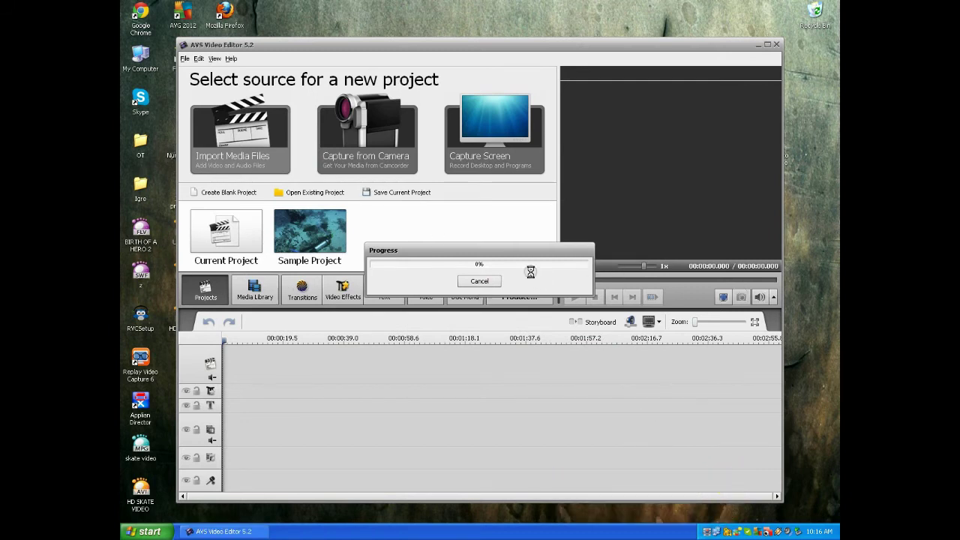
click(238, 358)
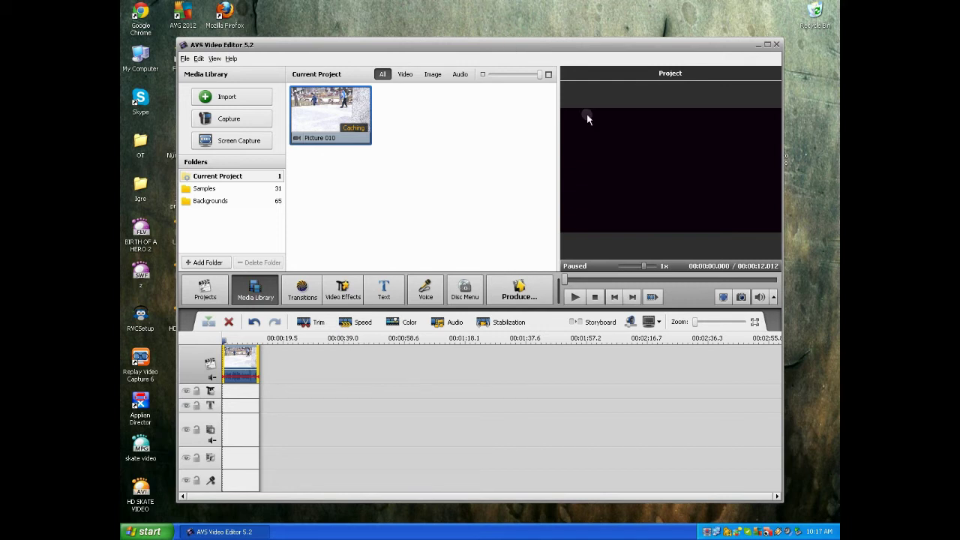
click(780, 106)
click(616, 105)
click(785, 108)
click(622, 233)
- Create a new text document on the desktop and open it in Notepad, moving the video editor window out of the way
right_click(808, 207)
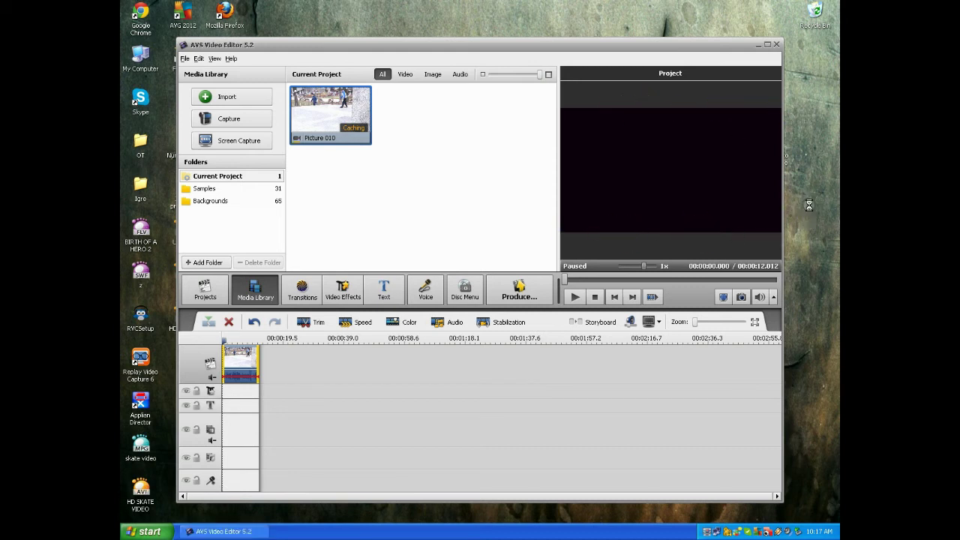
mouse_move(766, 261)
click(637, 341)
drag(673, 45, 662, 81)
click(814, 237)
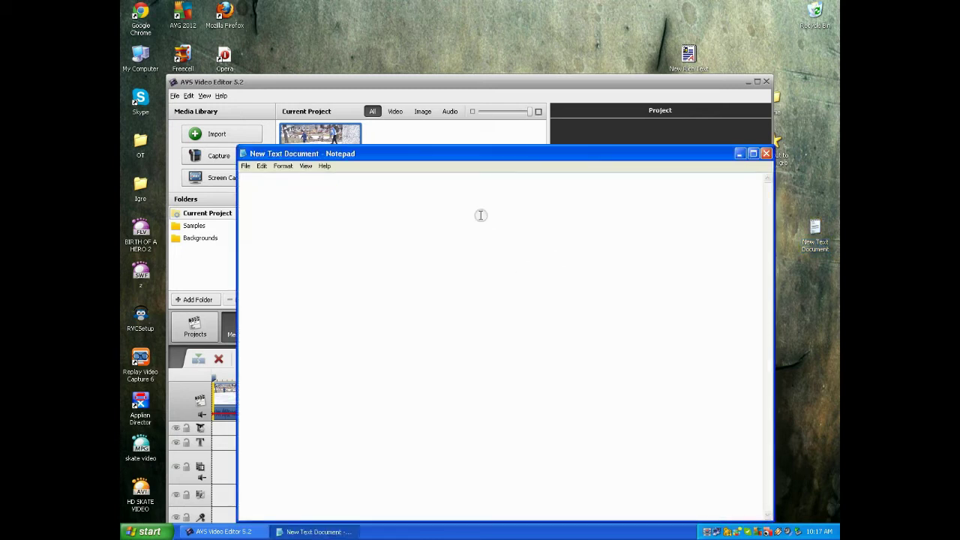
- Write "you want to delet that black borders weel this what you have to do" in the note and minimize it
text(yio)
text(ou wan)
key(BackSpace)
key(BackSpace)
key(BackSpace)
text(want to delet that black borde)
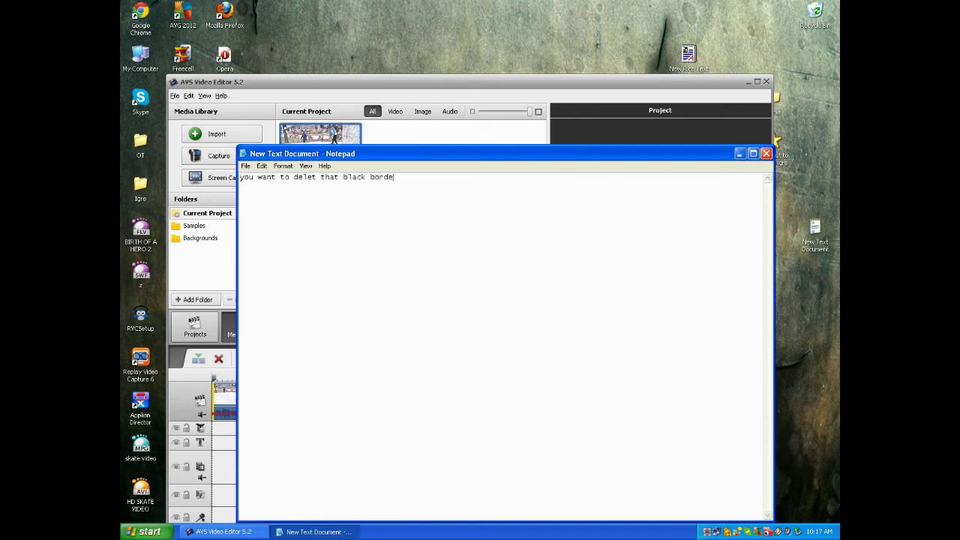
text(rs weel this what you have to do!)
click(740, 153)
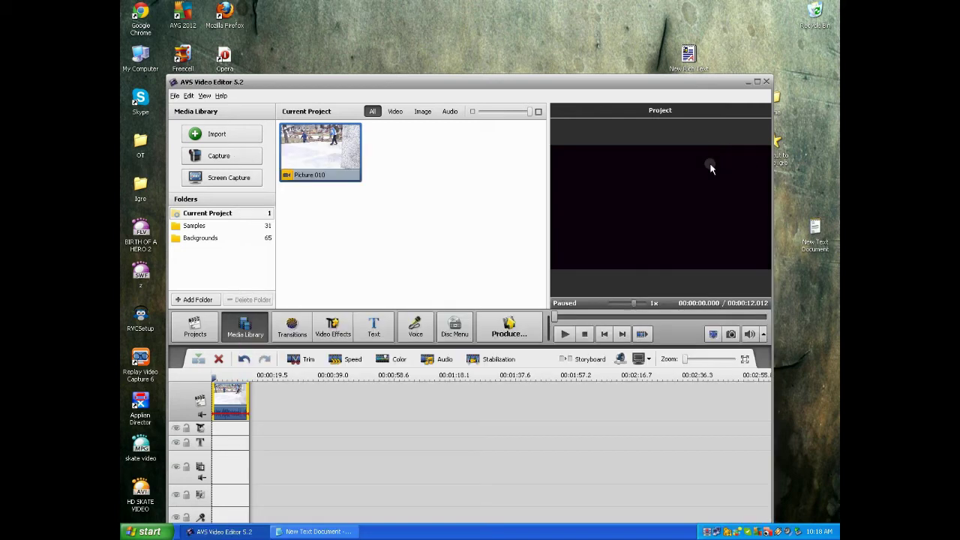
- Open the video file parameters for producing the movie, and shrink the restored note to a small window above that dialog
click(501, 332)
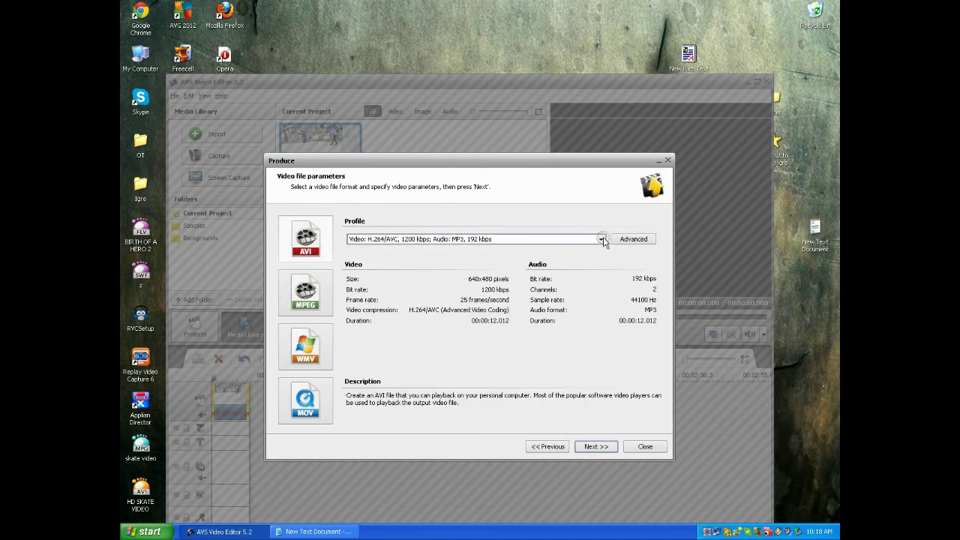
click(315, 531)
drag(449, 145, 754, 77)
drag(785, 450, 816, 333)
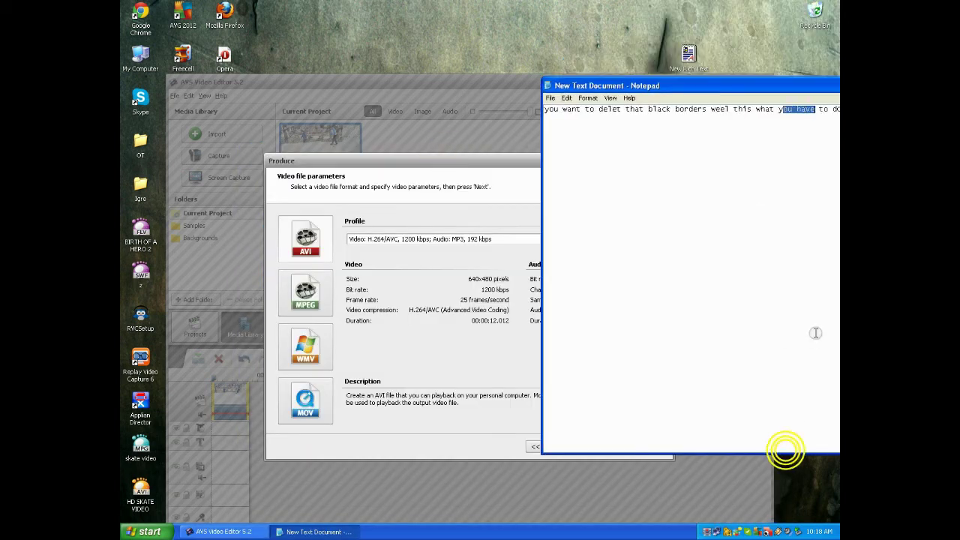
drag(542, 227, 685, 238)
double_click(725, 86)
drag(496, 471, 510, 177)
drag(555, 114, 549, 49)
- Add a second line to the note reading "YOU HAVE TO RENDER IT IN 720 HD I DONT NOW FOR 1080p"
click(658, 72)
key(Return)
text(YO)
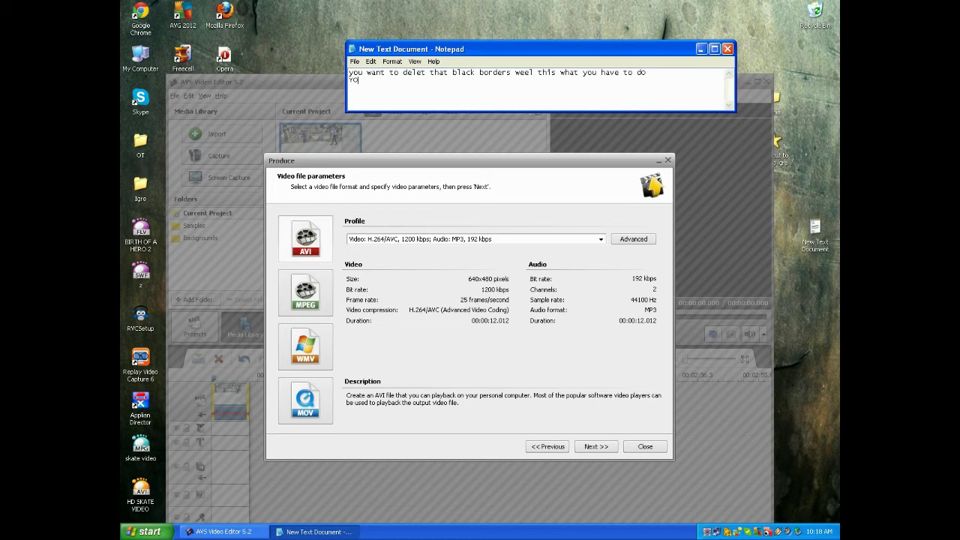
text(U HAVE TO RENE)
text(DER IT IN )
text(&)
key(BackSpace)
key(BackSpace)
text(720 HD I DONT NOW FOR 1080)
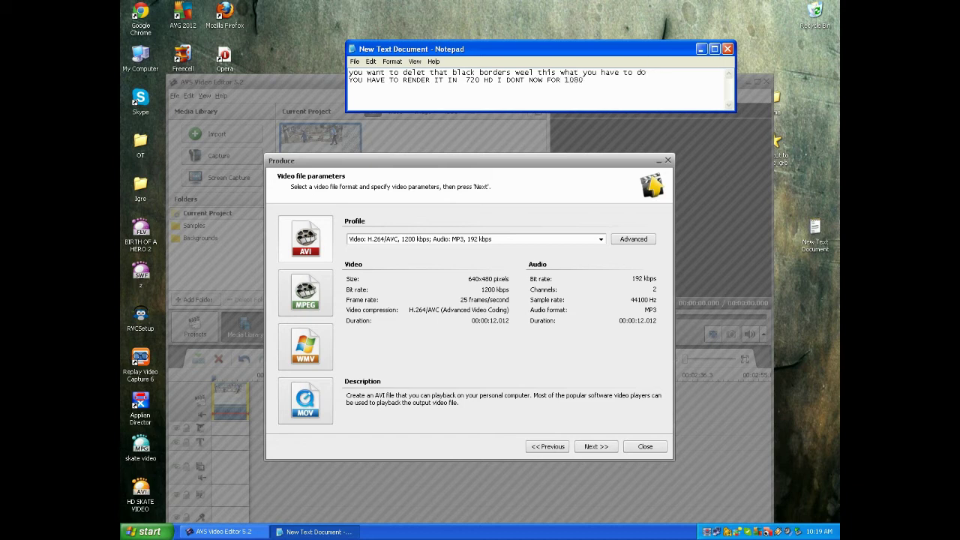
text(p)
- Append "BUT TRY IT IF YOU WANT A FULL SCREEN TO BE RENDER IT IN 720p" to the note and minimize it
text( BUT TRY)
text( IT Y)
text(IF YOU WANT A)
text( FULL SCREEN TO)
text( BE)
text( REN)
text(DER IT IN )
text(720)
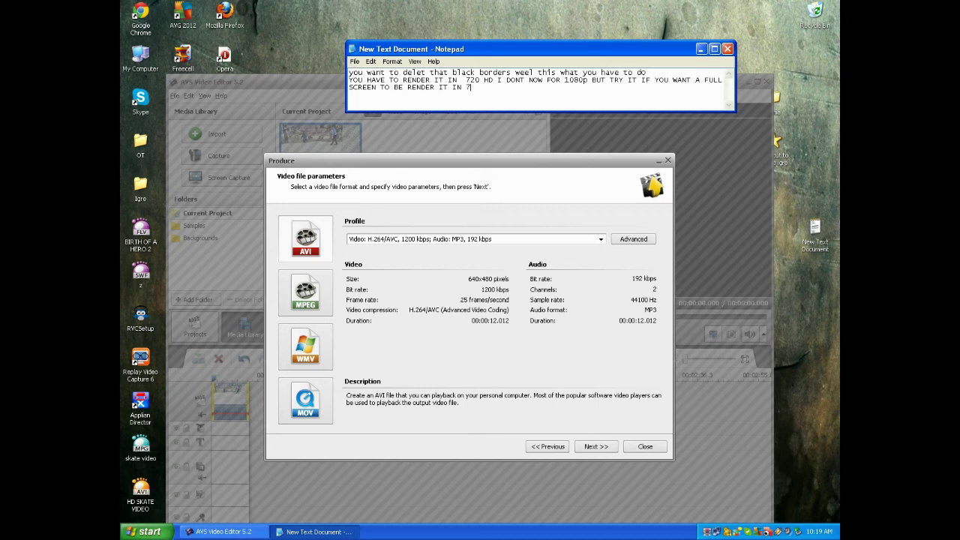
text(p)
click(727, 50)
click(700, 50)
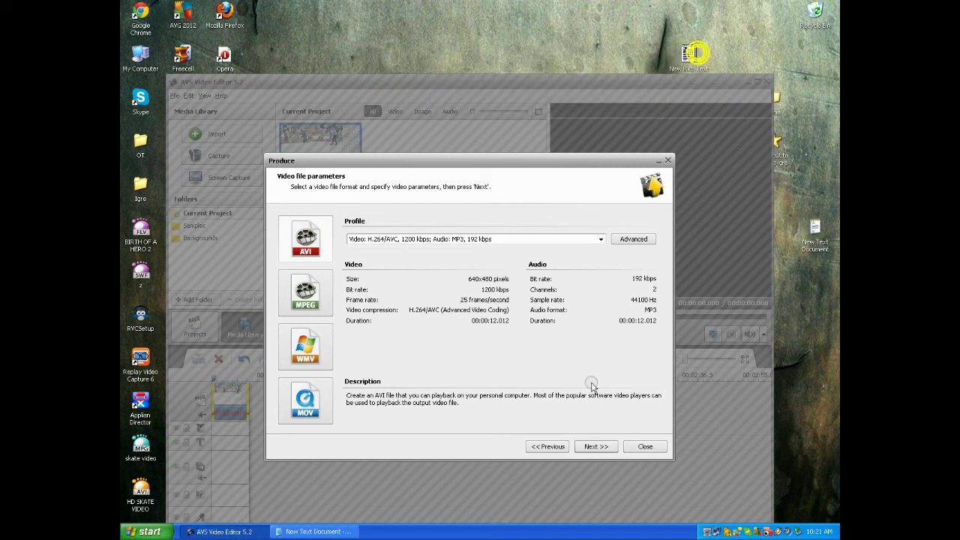
- Set the AVI output profile to HD Video 720p: MPEG-4 (DivX, Xvid), 4500 kbps, and proceed to the movie creation settings
click(593, 240)
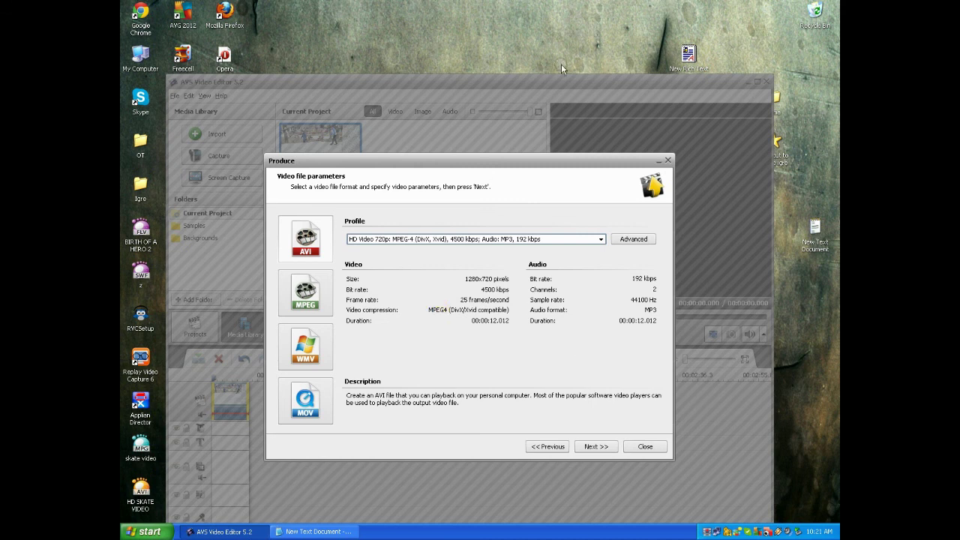
click(582, 447)
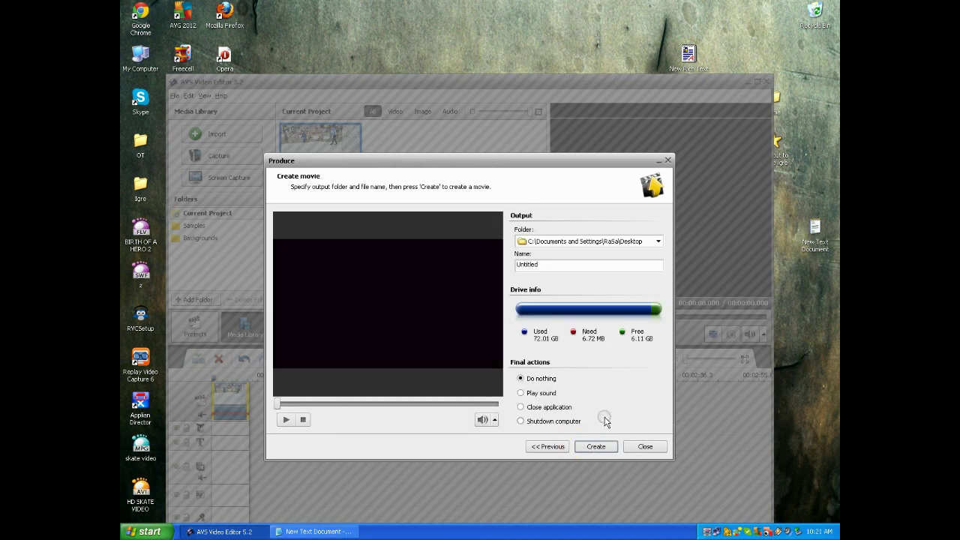
- Restore the note and append "WHEN YOU CREATE IT IT WILL BE IN FULL SCREEN"
click(337, 532)
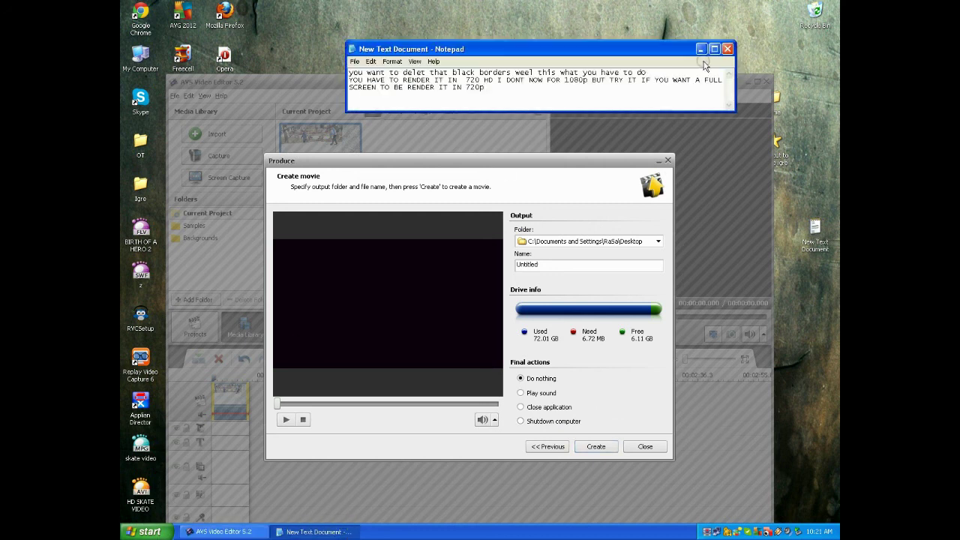
text(WHEN YOU CREATE IT IT WILL BE IN FULL SCREEN)
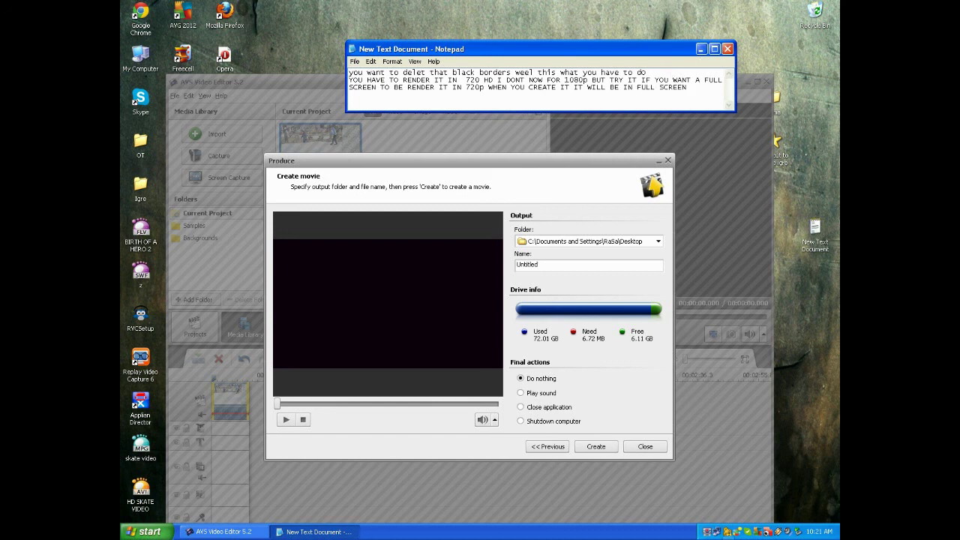